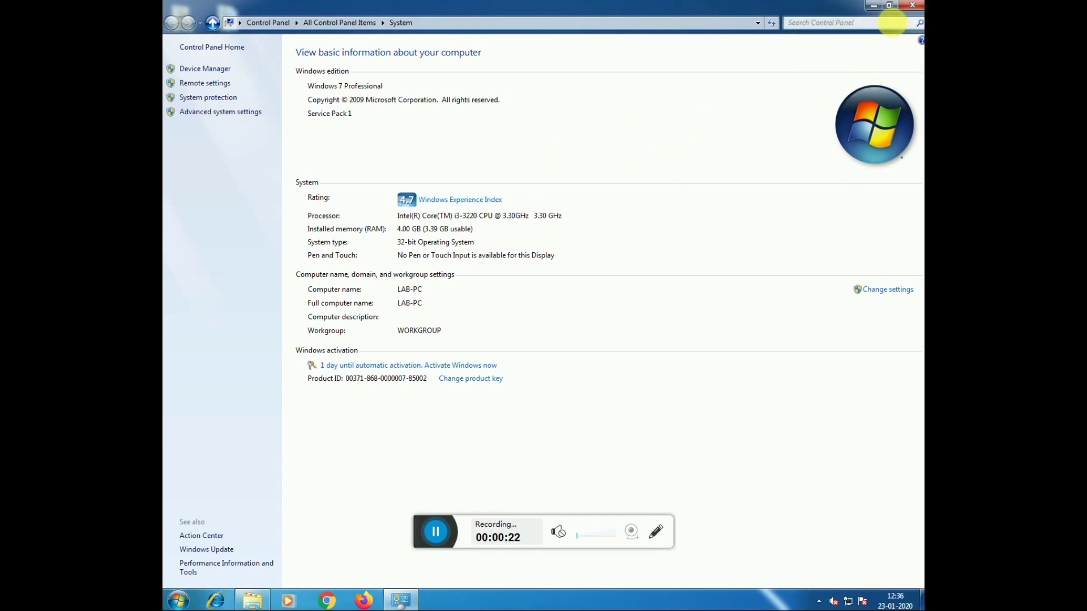
Close the System information window and open the JDK 32-bit folder inside JDK in the desktop's New setup folder
left_click(912, 5)
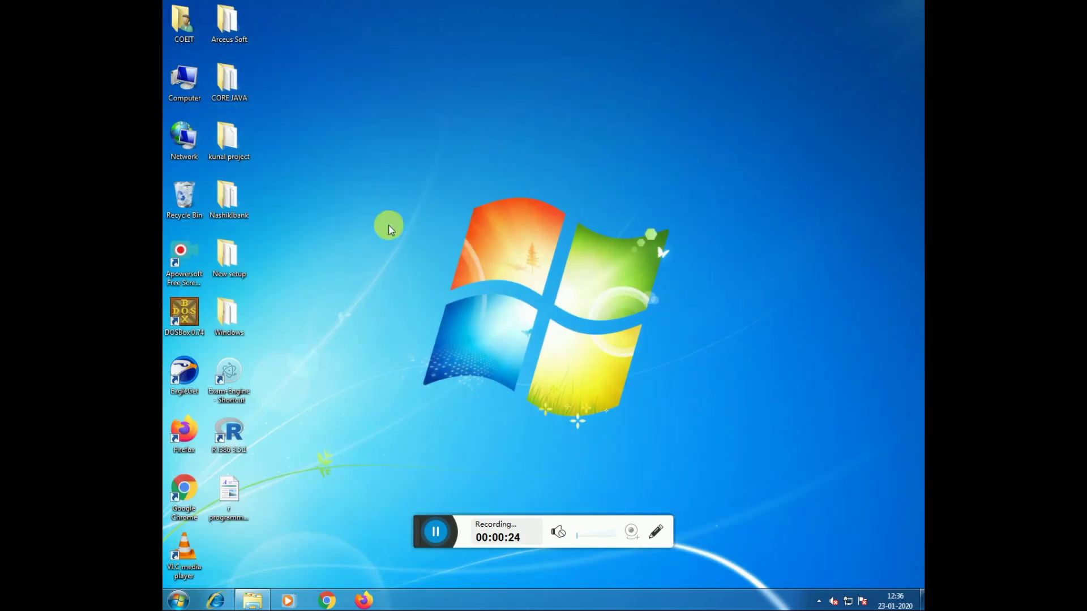
left_click(235, 268)
double_click(235, 268)
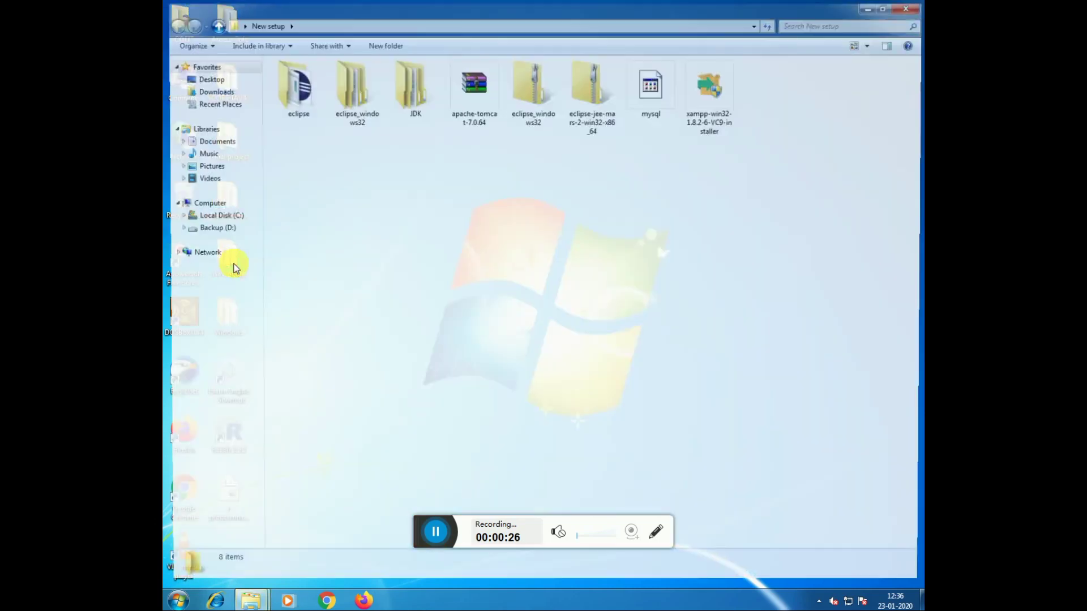
left_click(417, 112)
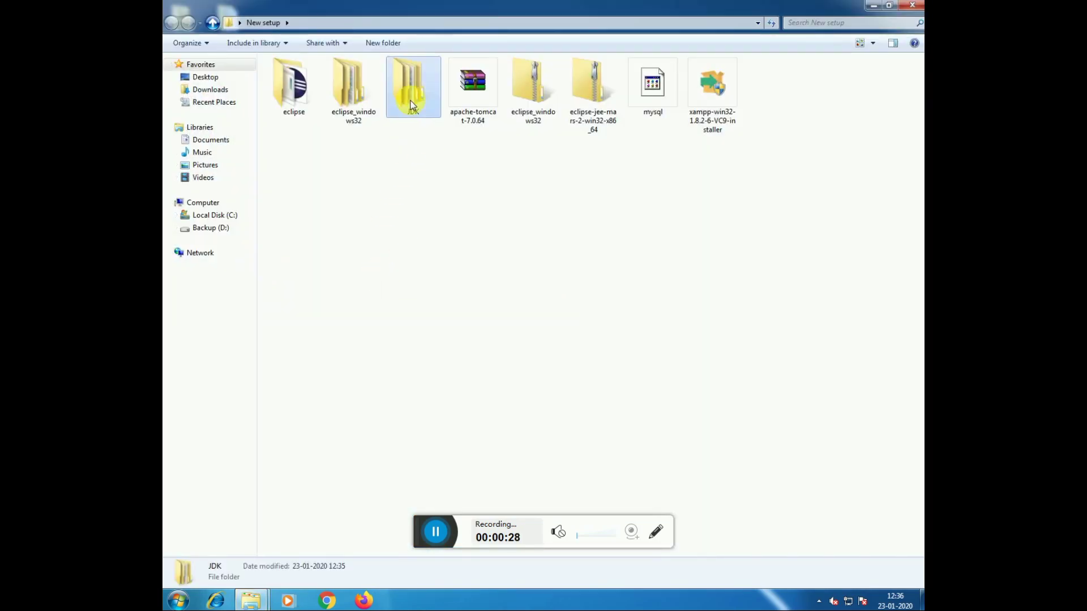
double_click(414, 100)
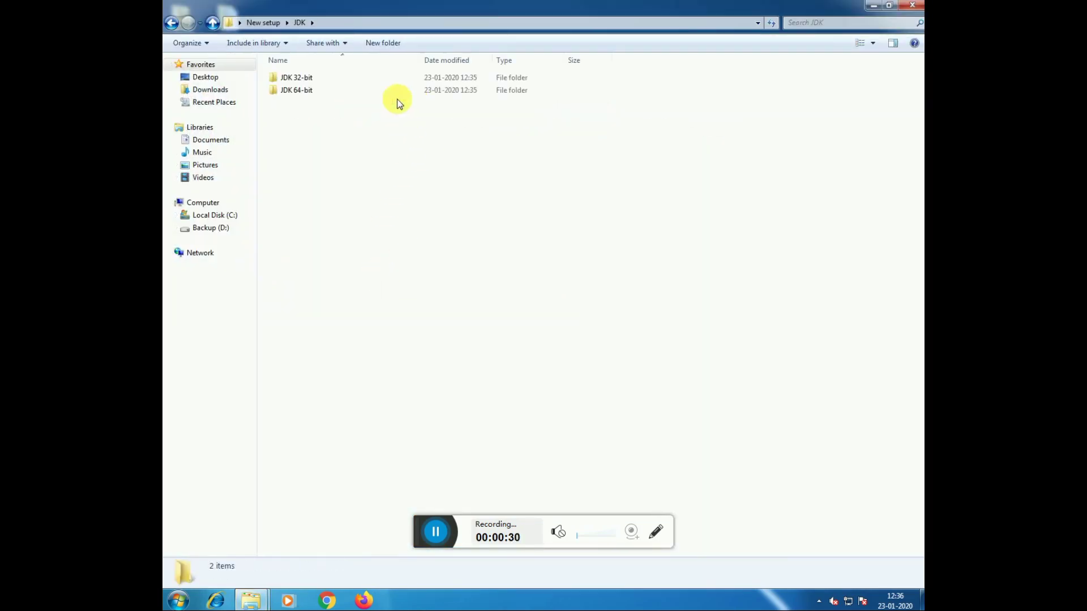
scroll(316, 126, "up", 4)
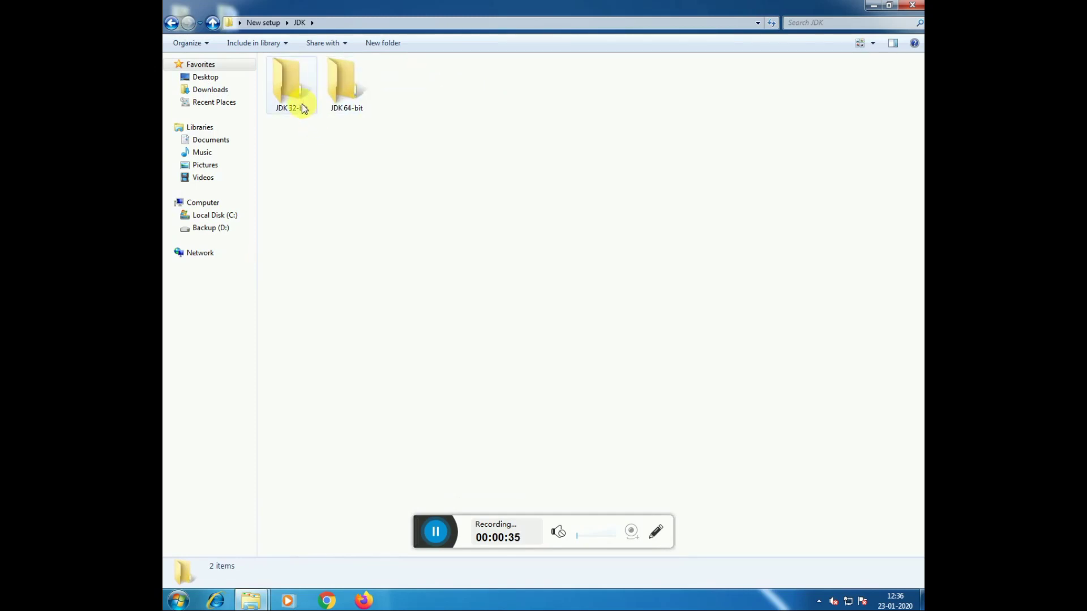
double_click(301, 103)
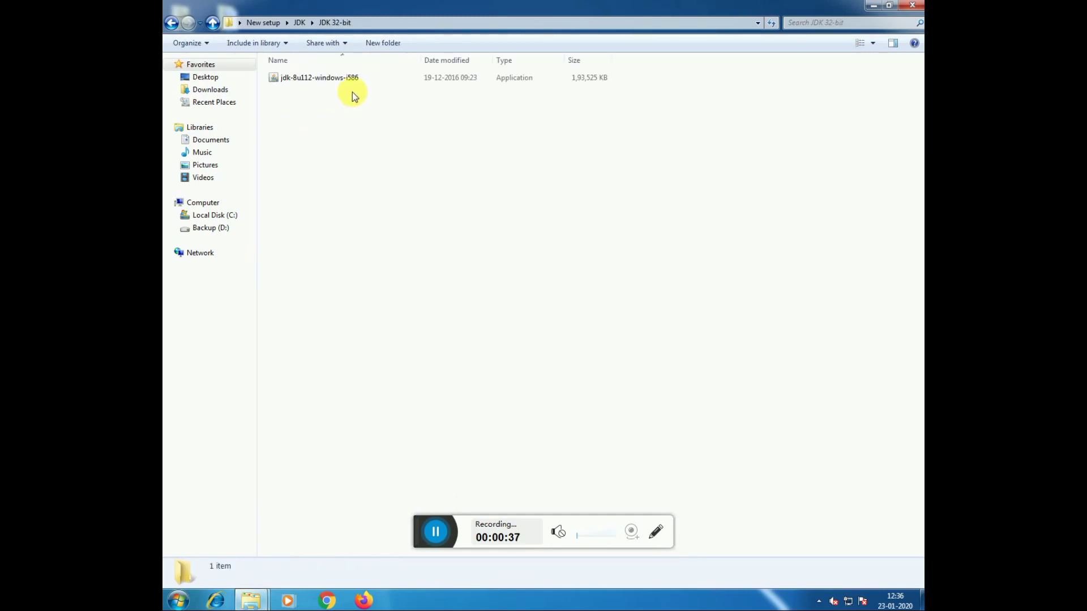
Run the jdk-8u112-windows-i586 installer as administrator and allow it to make changes
left_click(332, 79)
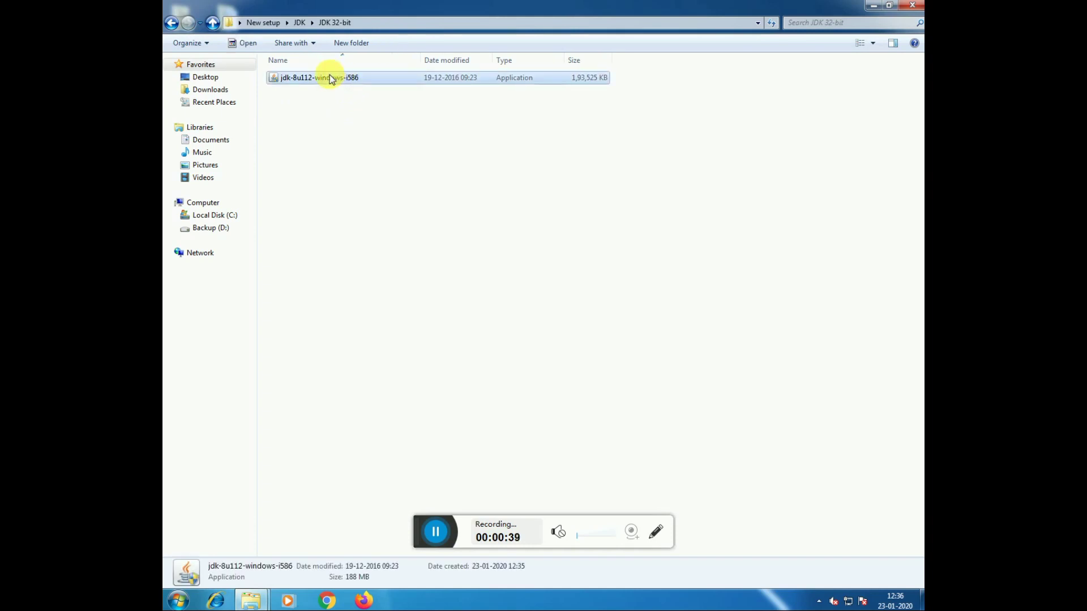
right_click(331, 83)
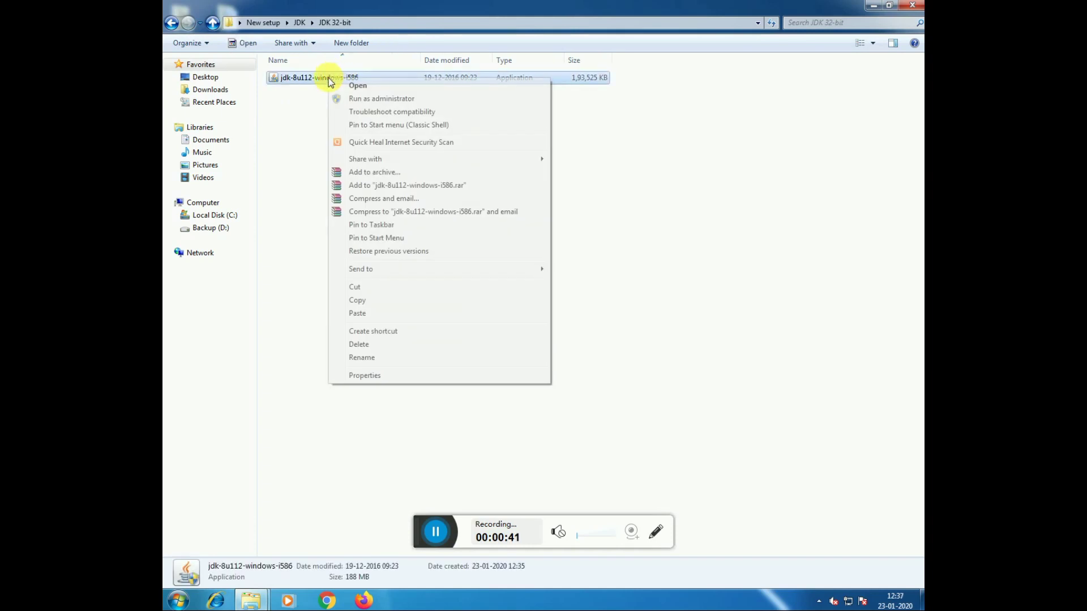
left_click(358, 100)
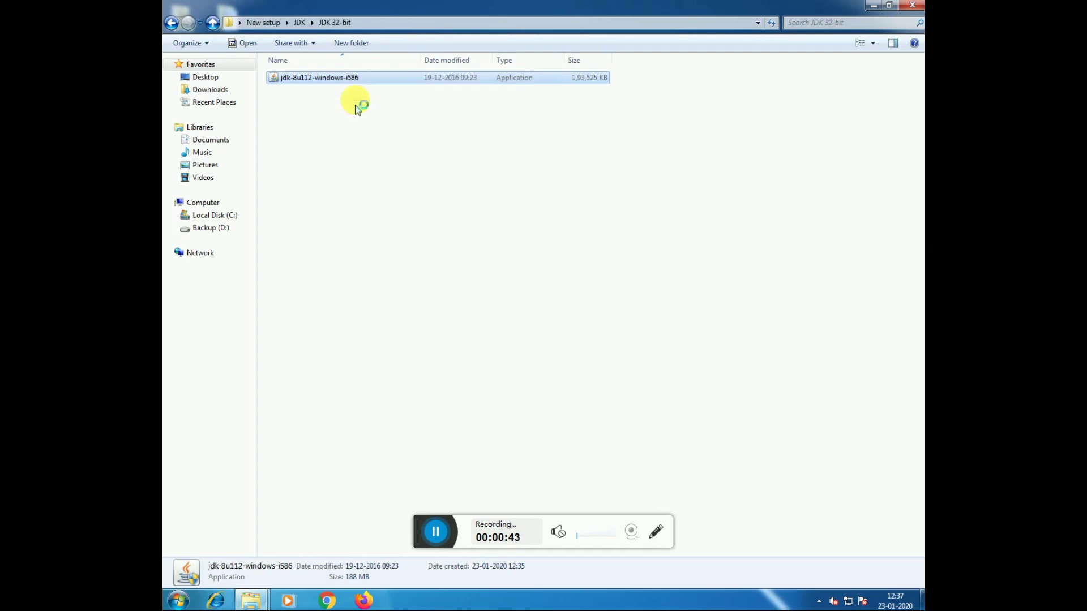
left_click(592, 328)
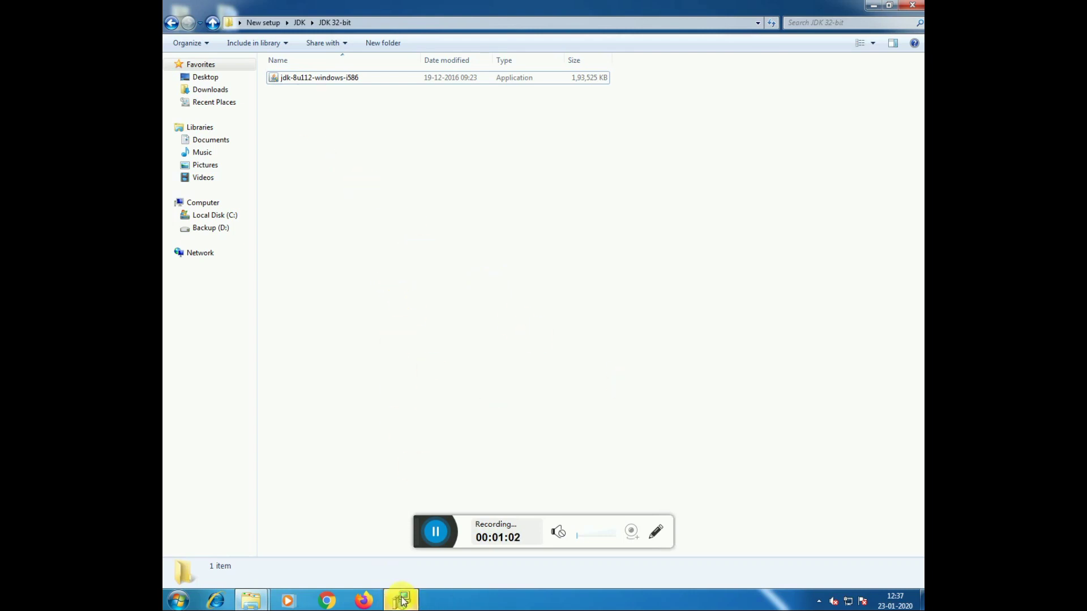
Install Java SE Development Kit 8 Update 112 with the default features to C:\Program Files\Java\jdk1.8.0_112
mouse_move(401, 600)
left_click(395, 525)
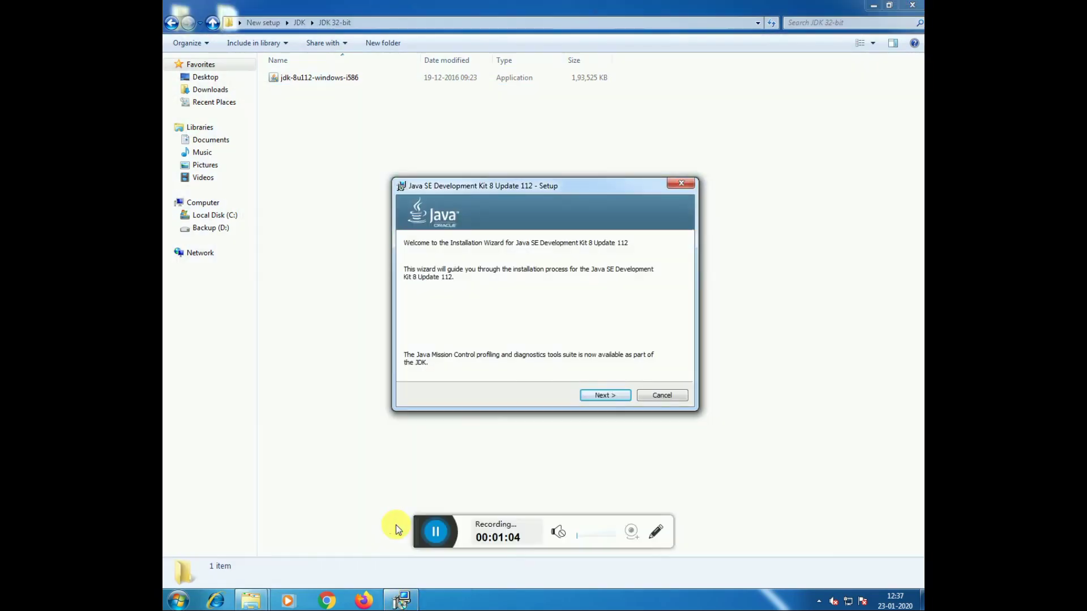
left_click(612, 398)
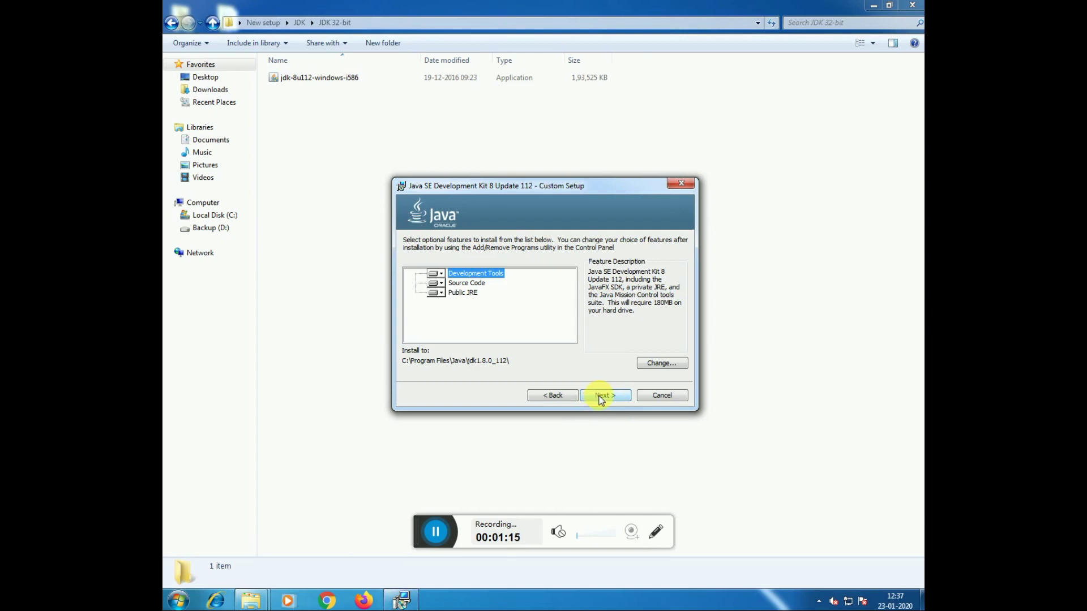
left_click(601, 398)
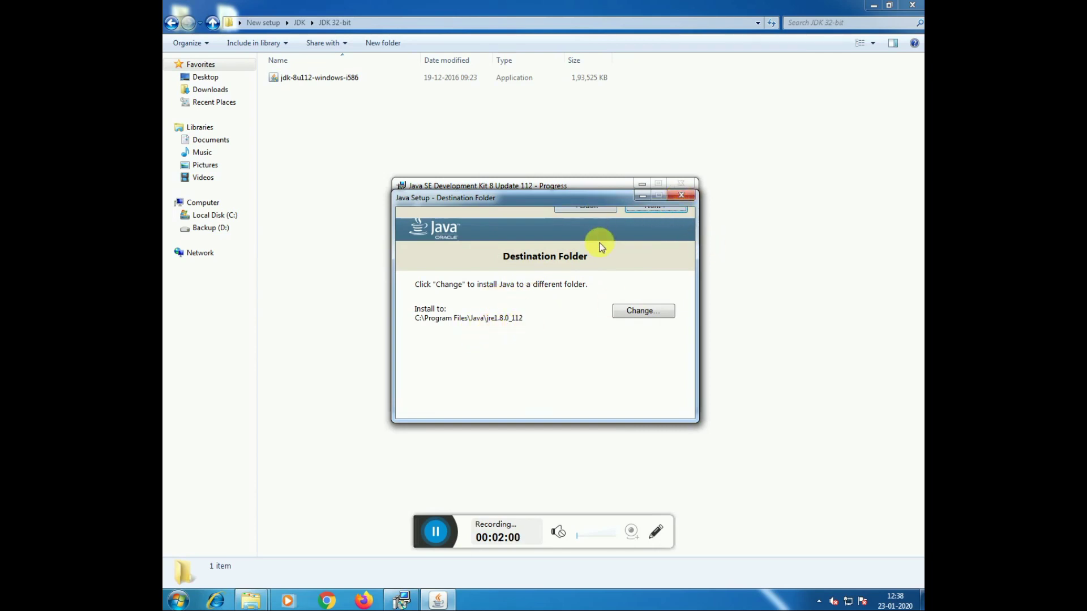
left_click(623, 202)
left_click(644, 311)
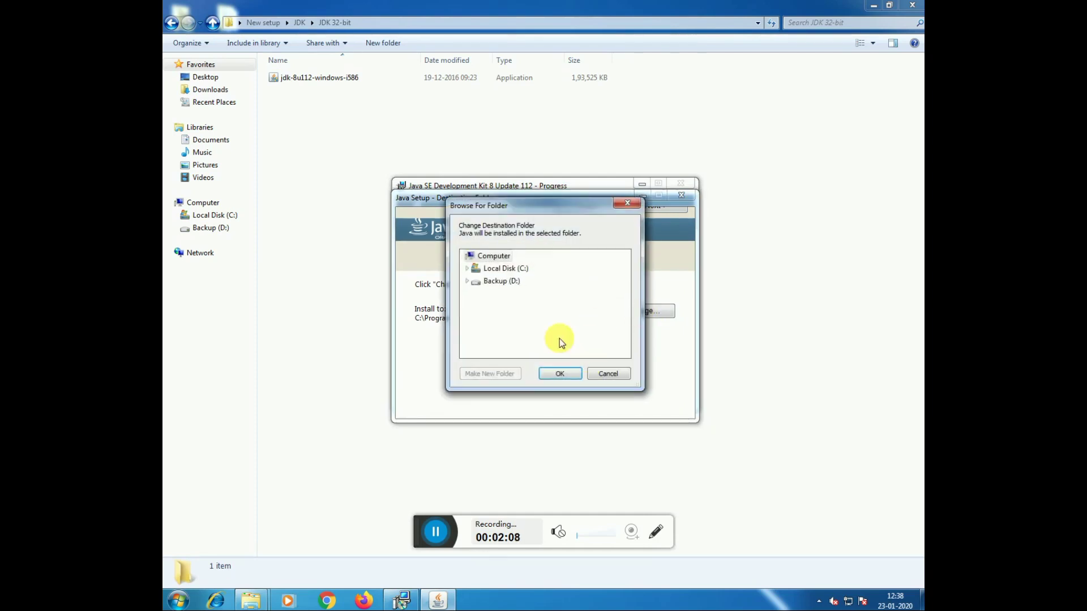
left_click(602, 375)
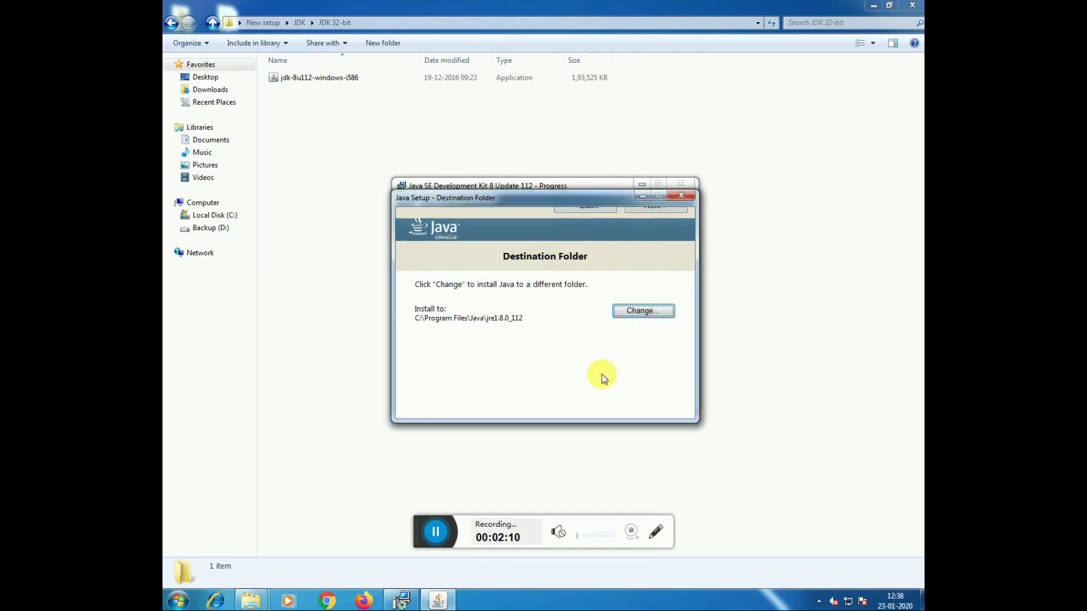
left_click(682, 197)
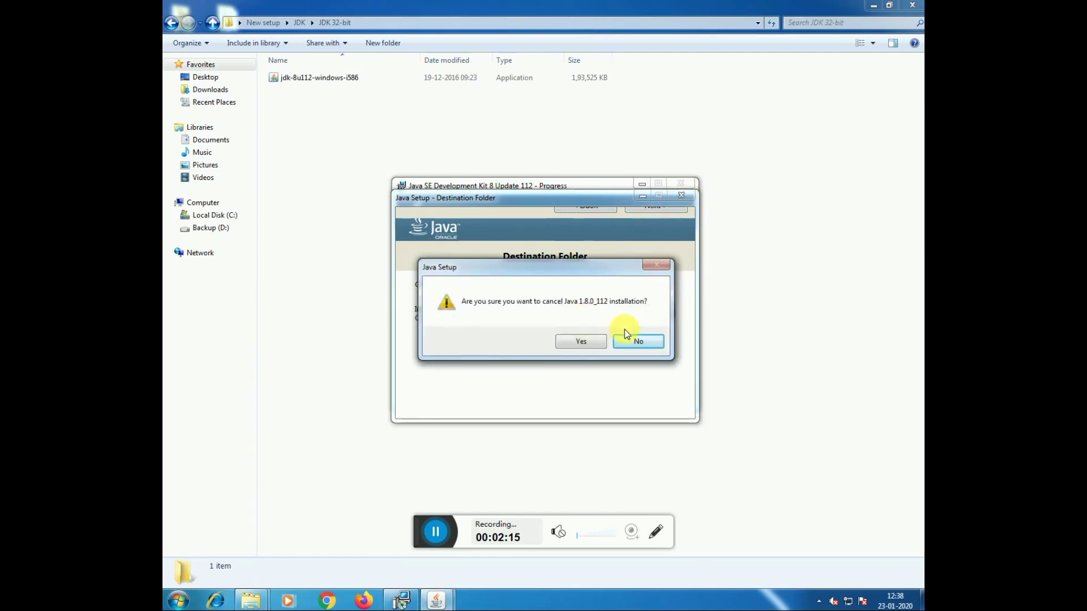
left_click(643, 347)
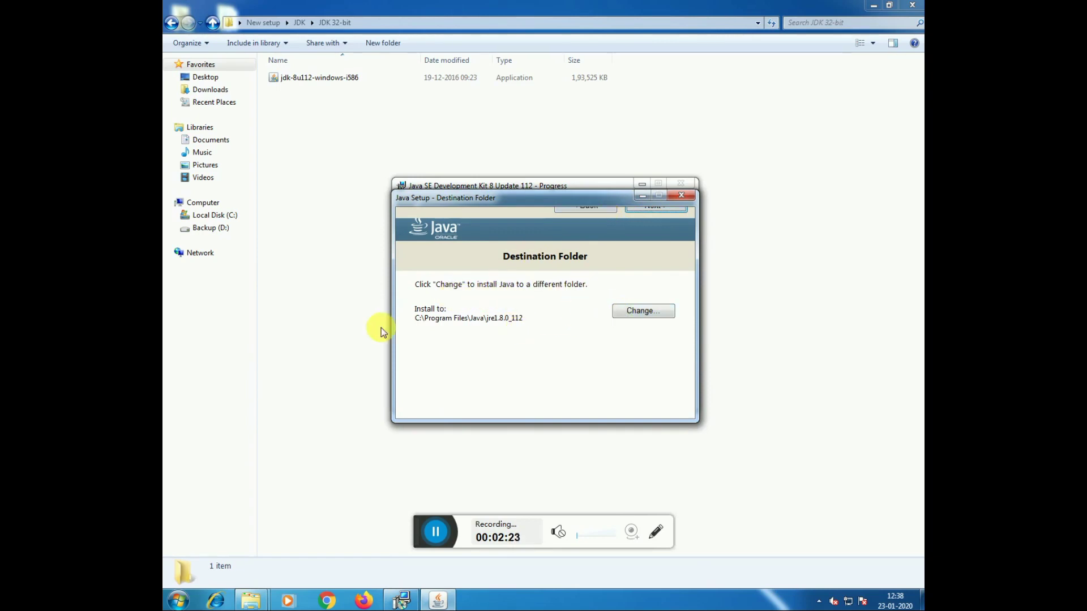
Try to set the JRE destination folder to the Java folder under Program Files on Local Disk (C:)
left_click(622, 312)
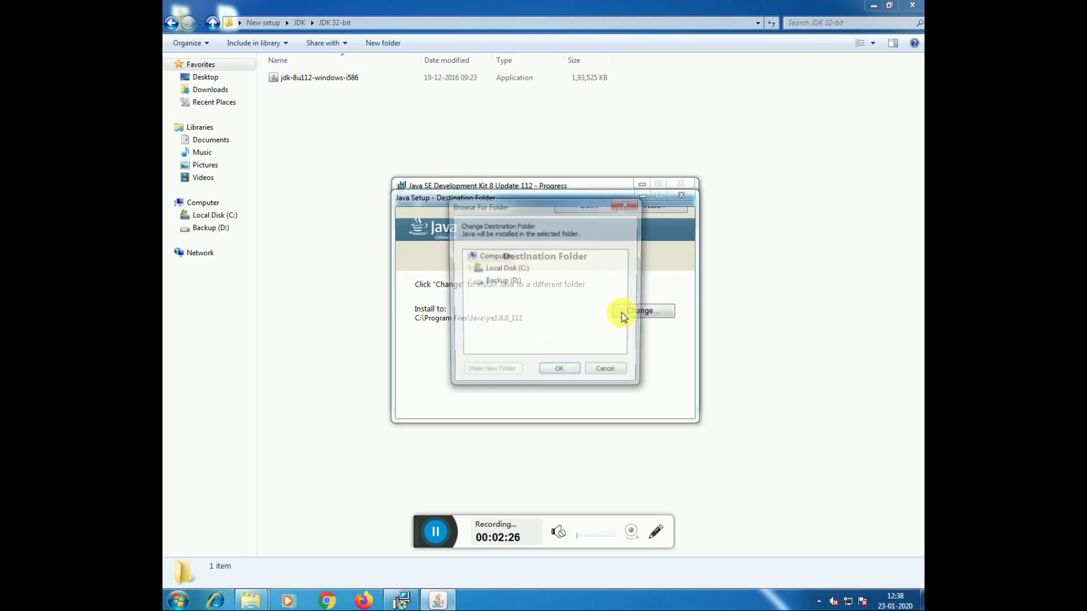
left_click(475, 270)
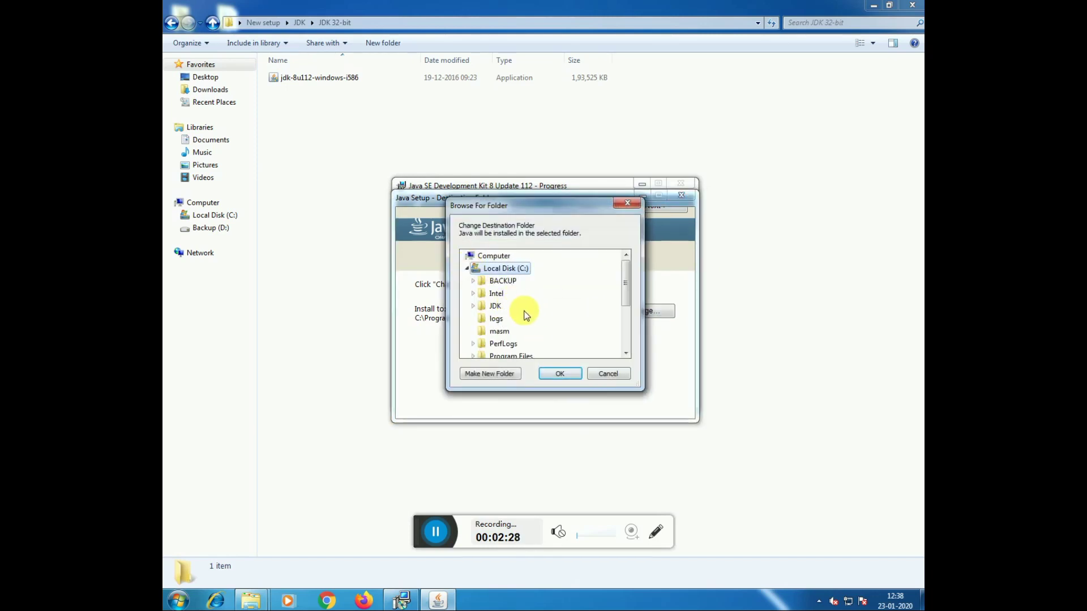
left_click(522, 357)
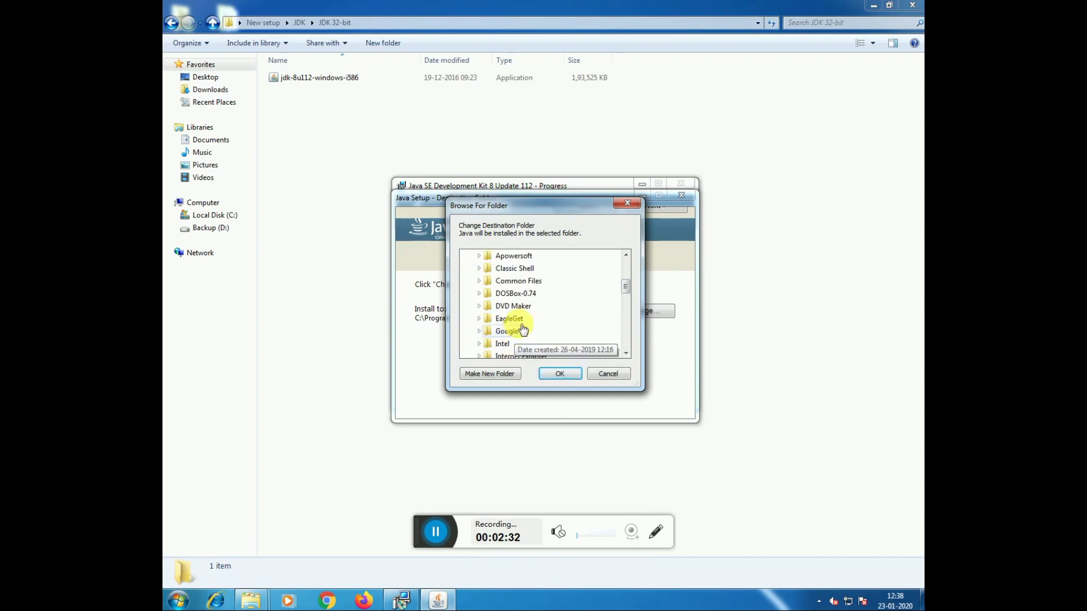
scroll(519, 347, "down", 2)
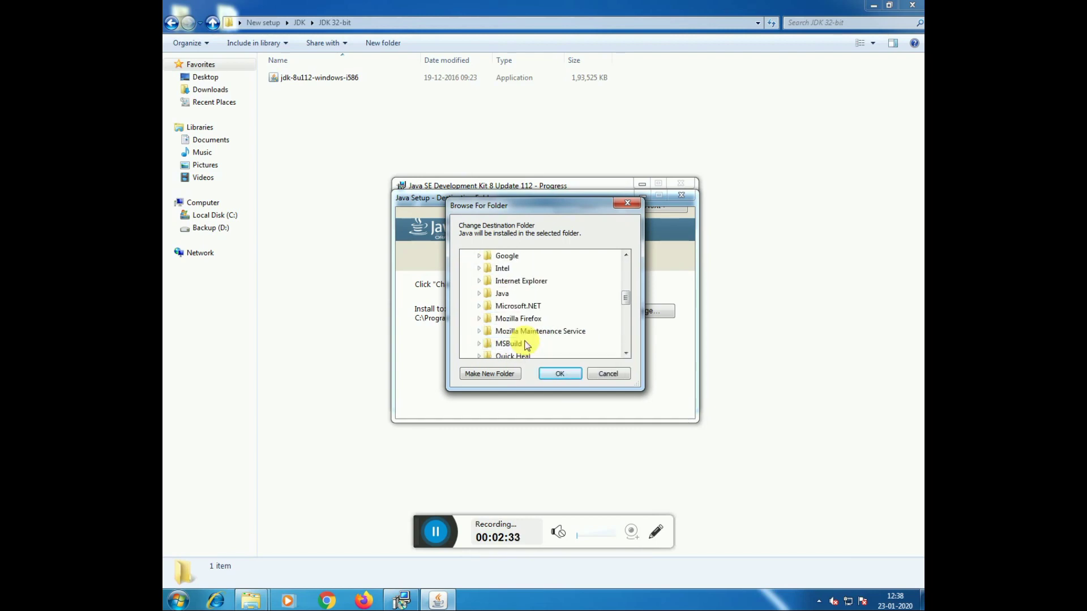
left_click(518, 294)
scroll(509, 296, "down", 2)
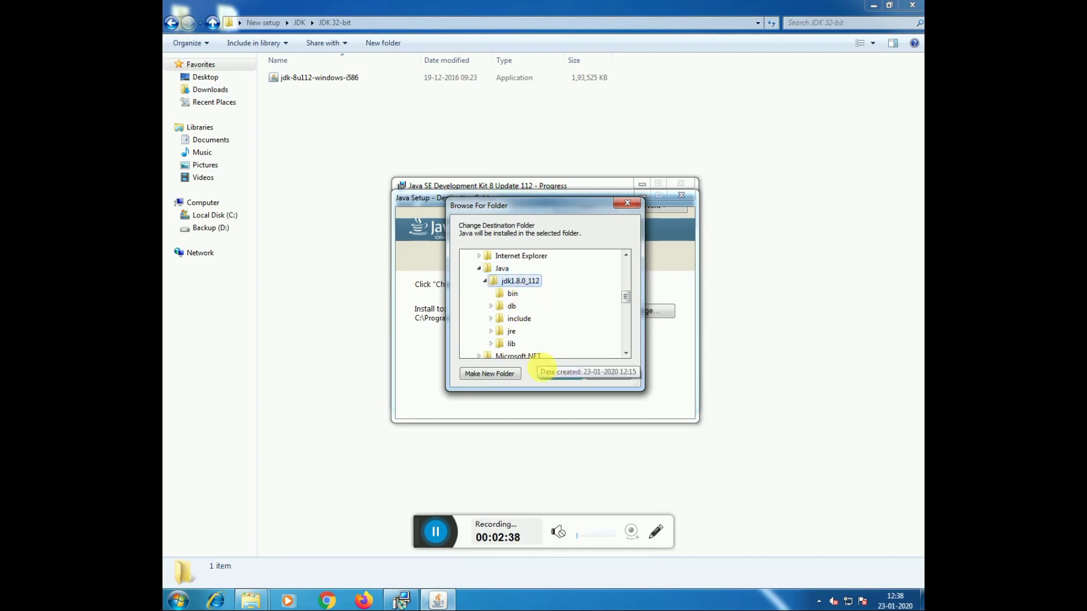
left_click(552, 372)
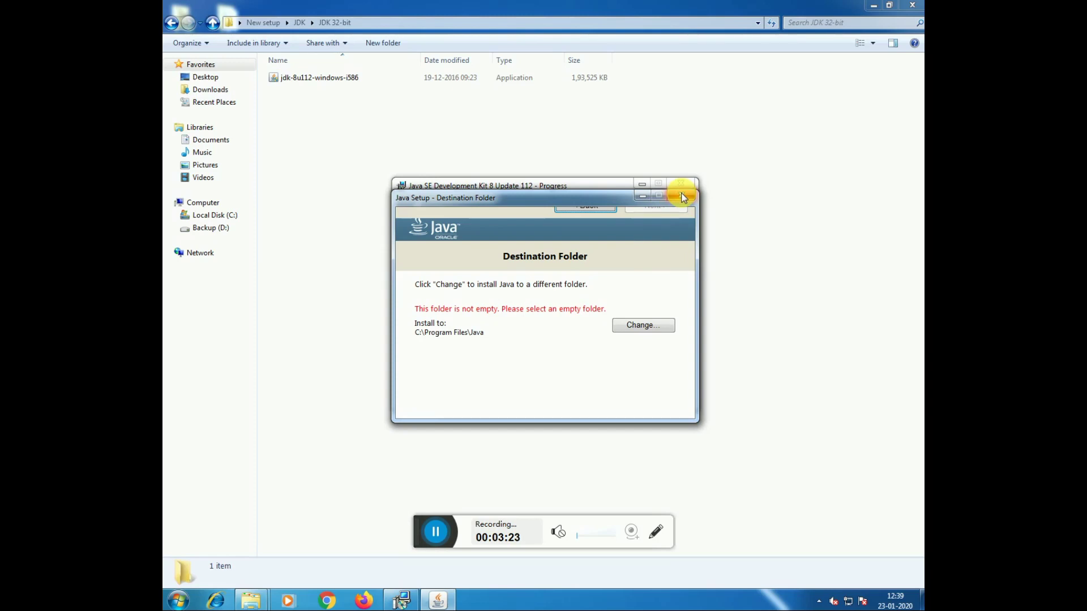
Exit the JRE and JDK setup windows, cancelling the JRE installation, and browse to Local Disk (C:)
left_click(682, 196)
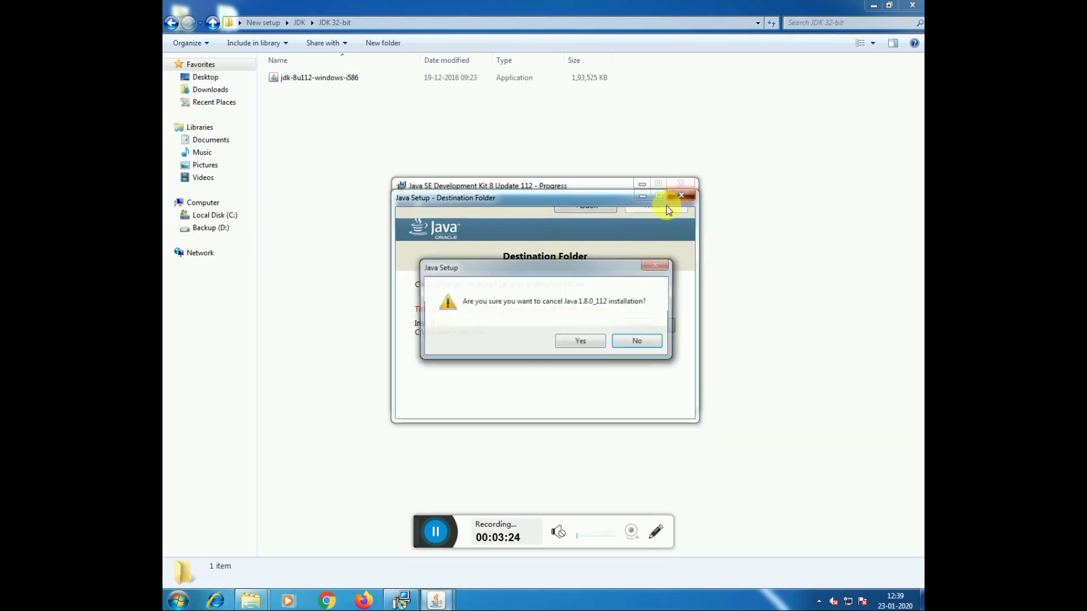
left_click(572, 344)
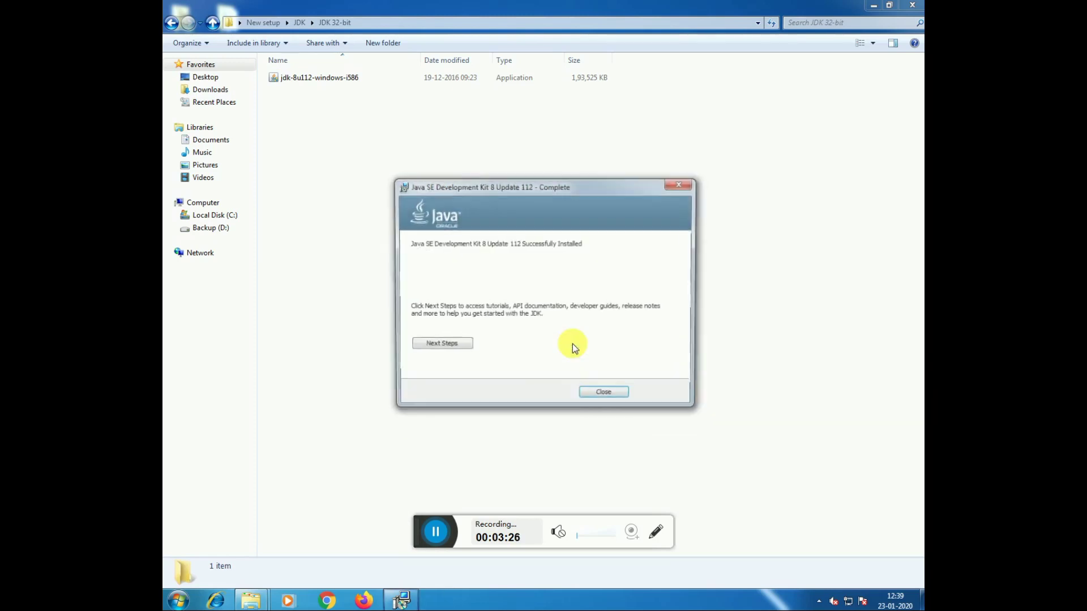
left_click(605, 395)
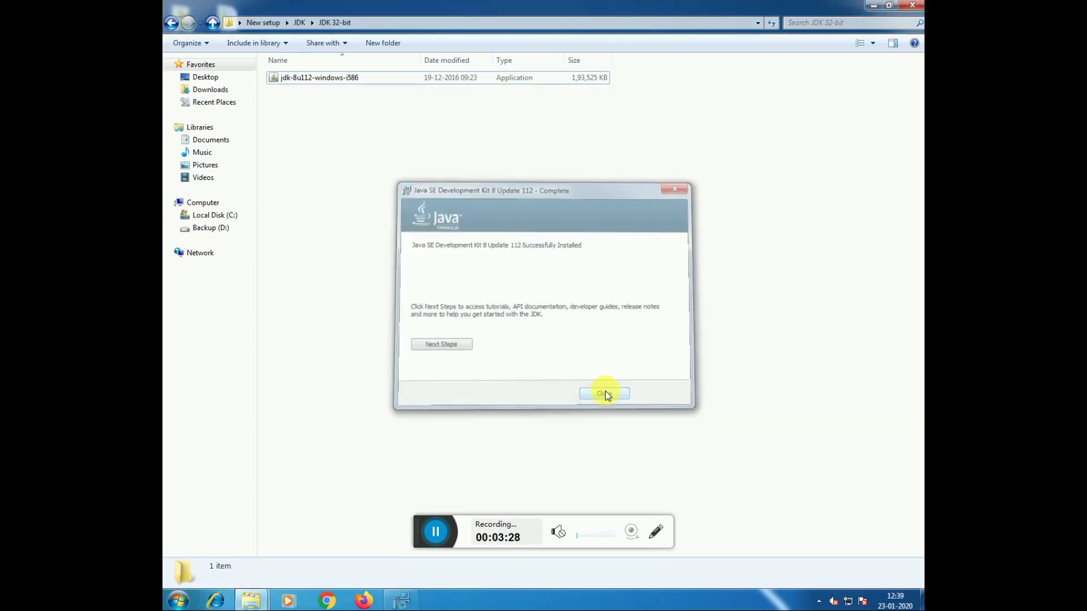
left_click(207, 215)
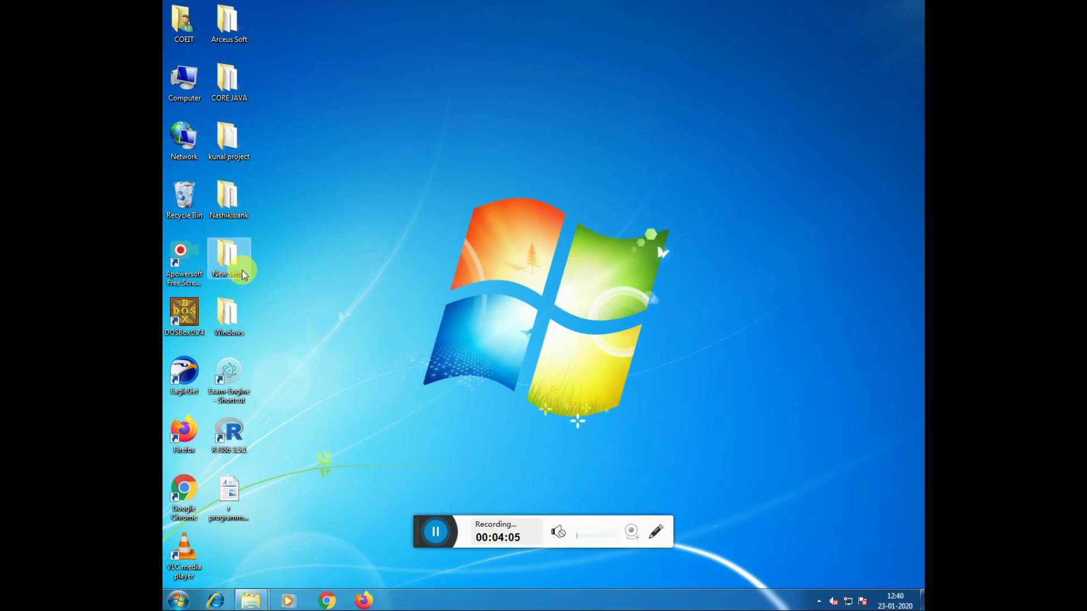
Open the New setup folder on the desktop and extract all files from the eclipse_windows32 zip archive
double_click(243, 272)
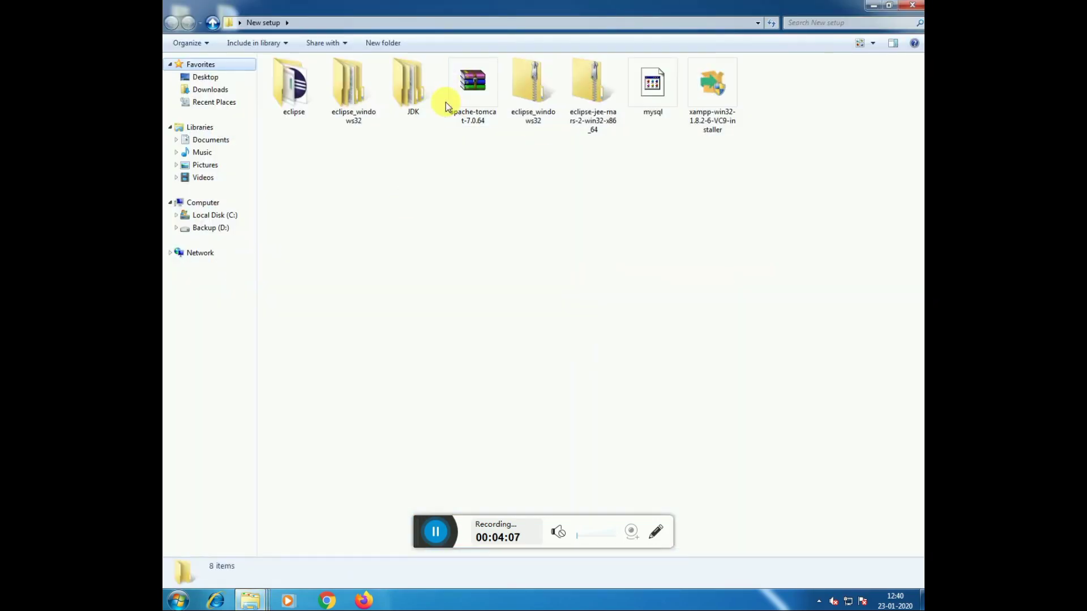
left_click(537, 118)
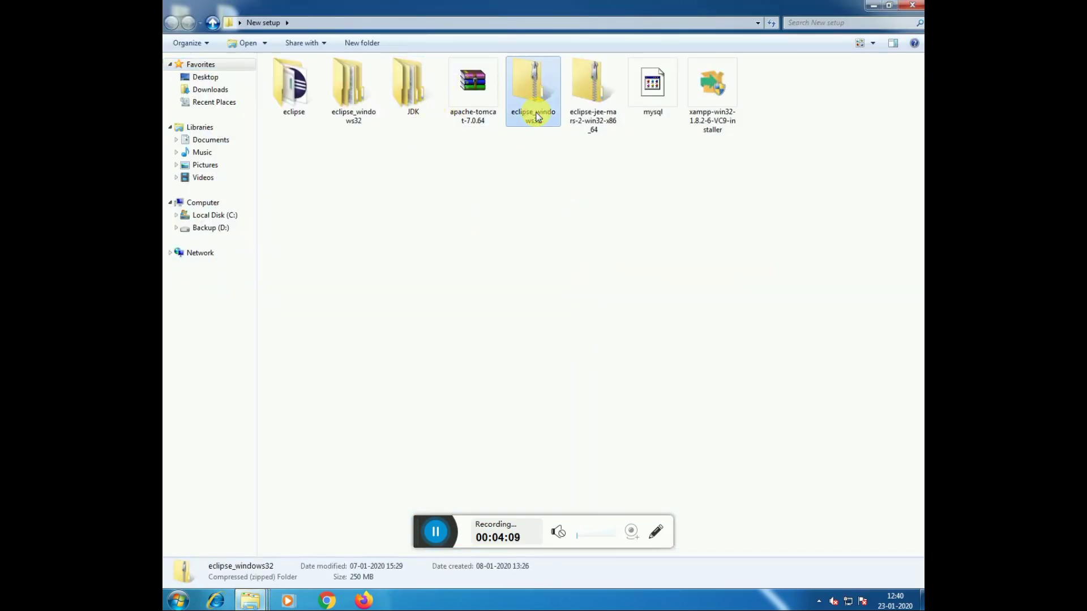
left_click(596, 133)
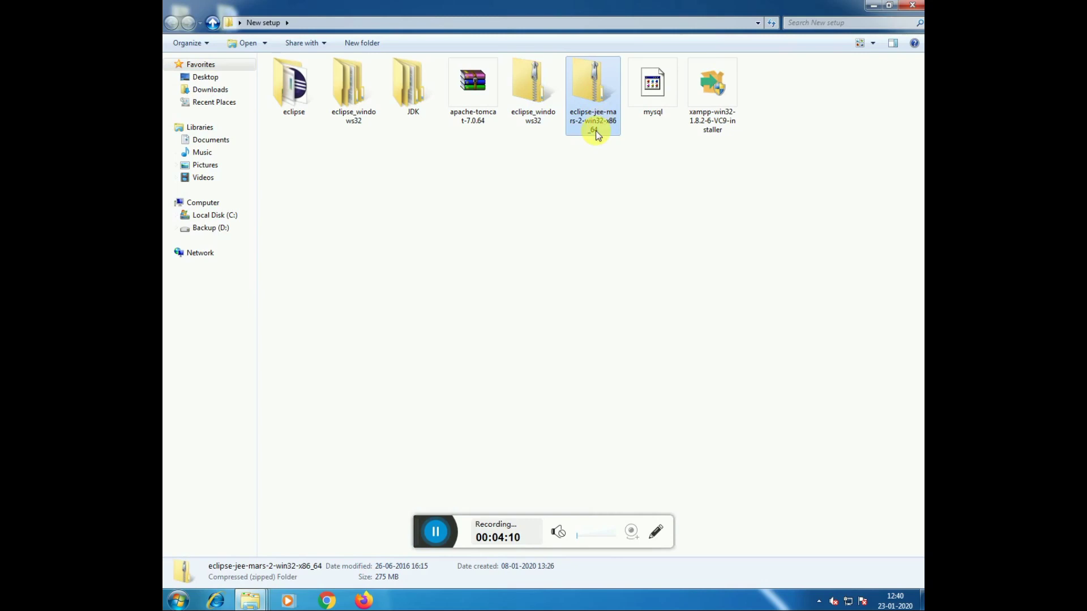
left_click(531, 129)
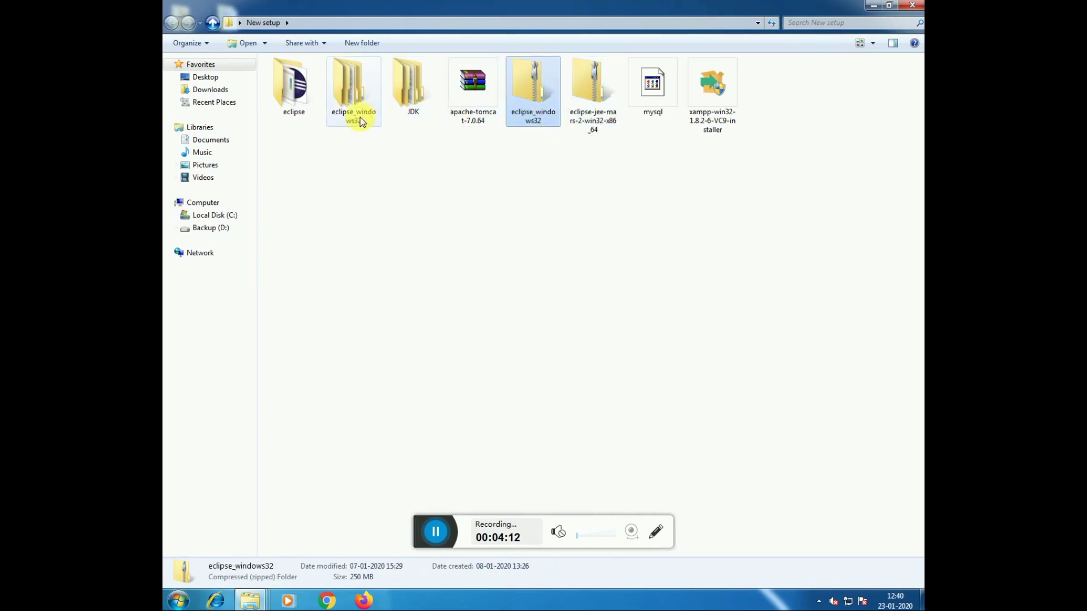
right_click(535, 100)
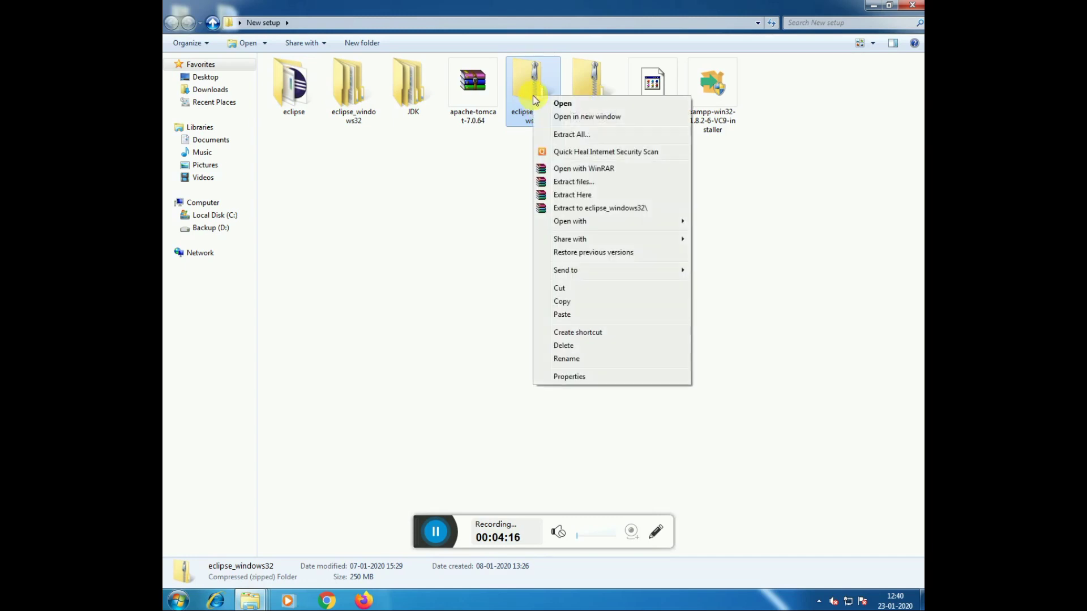
left_click(560, 134)
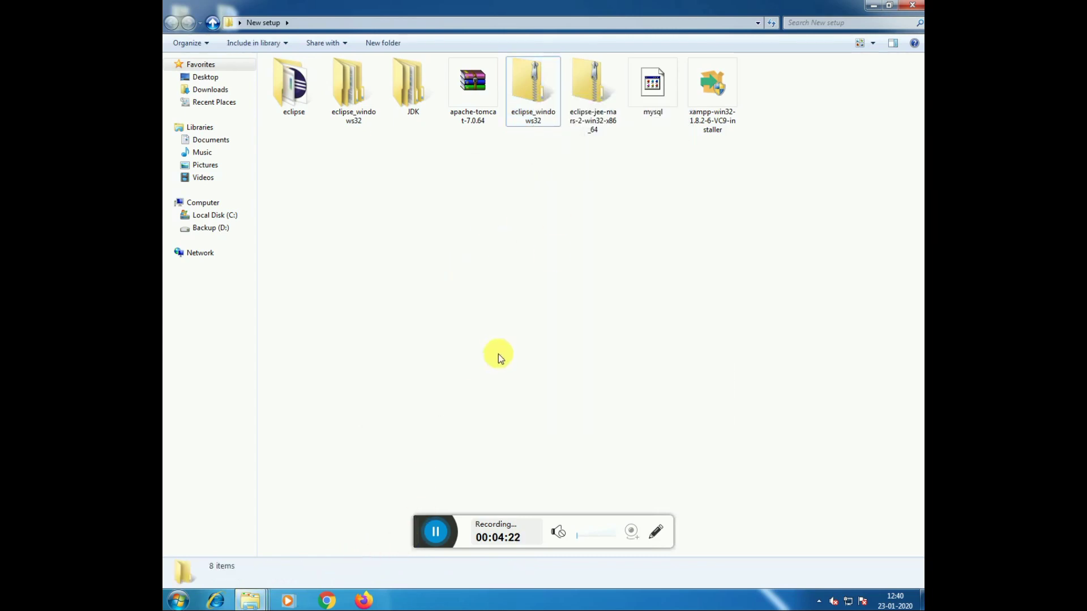
Launch the Eclipse application from the extracted eclipse folder
left_click(874, 6)
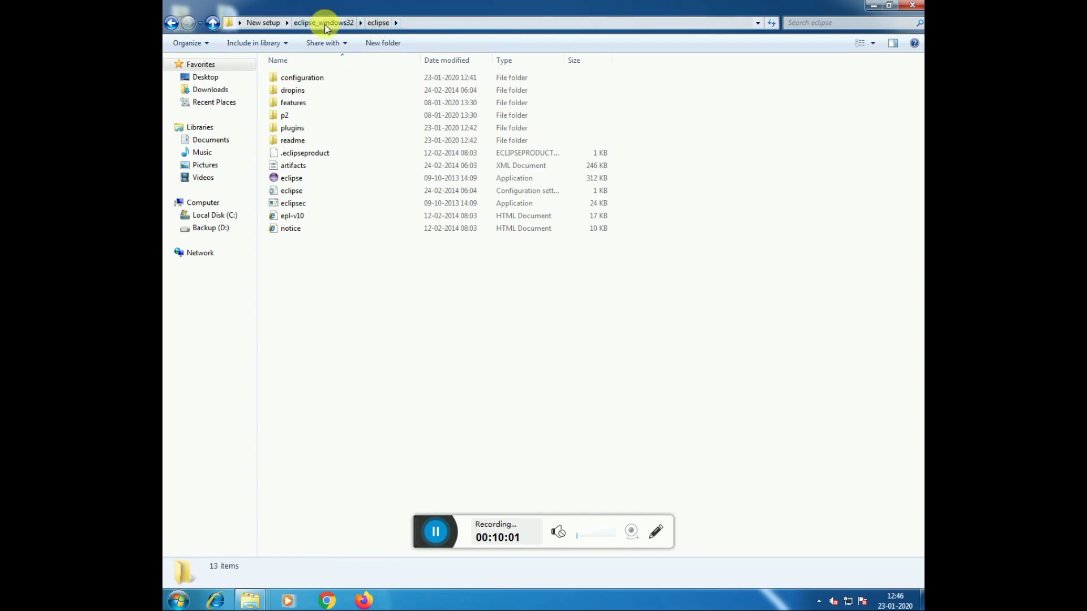
double_click(306, 180)
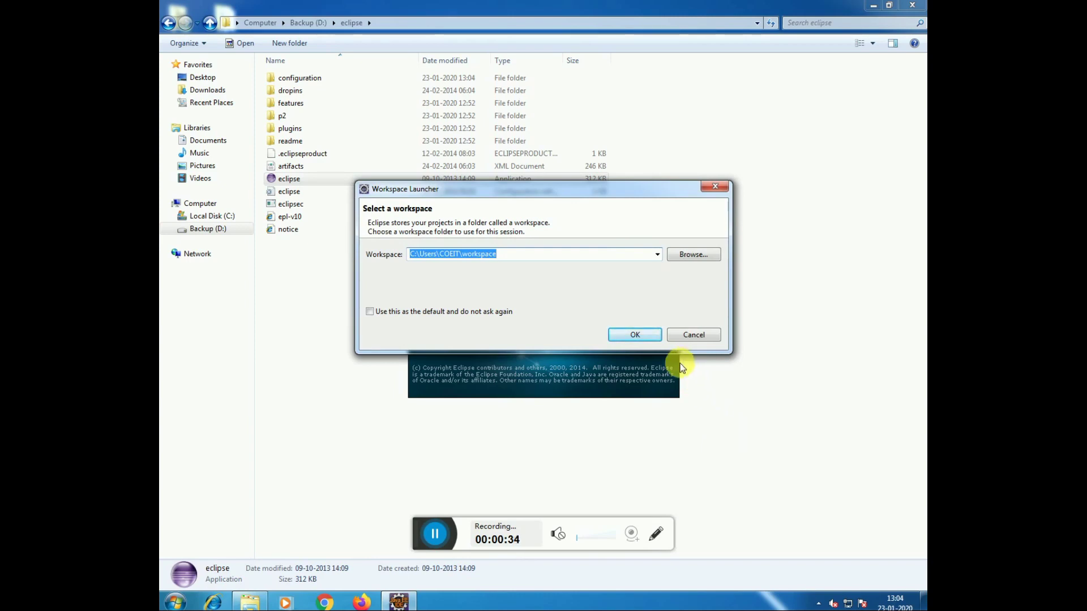
Accept the proposed workspace folder to open Eclipse and view the accountinfo.java code from its beginning
left_click(630, 336)
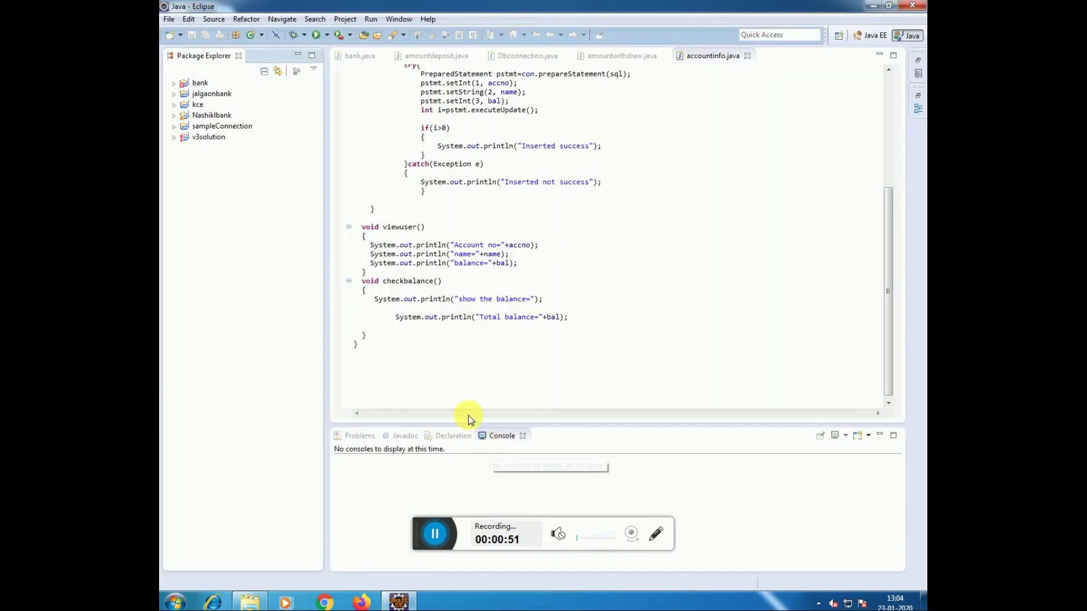
left_click(612, 323)
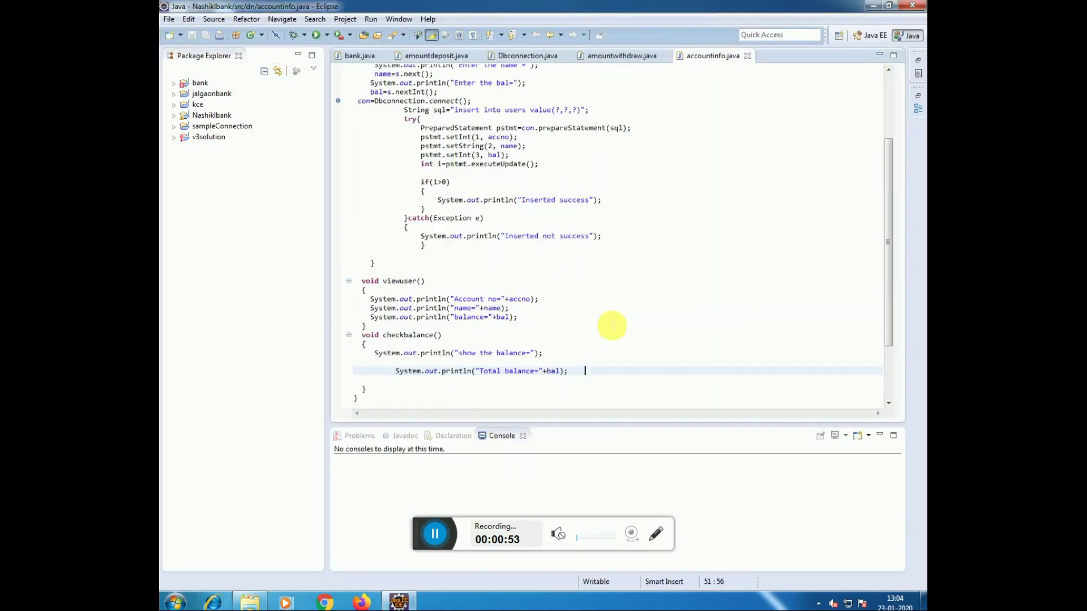
scroll(611, 325, "up", 5)
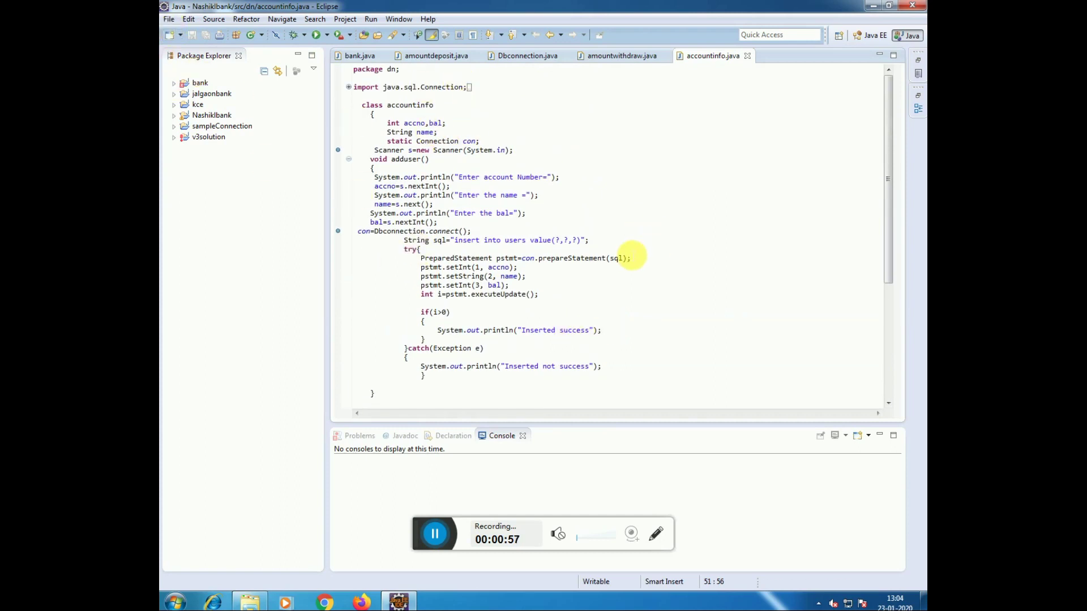
Minimize the Eclipse window to return to the extracted eclipse folder on Backup (D:)
left_click(872, 10)
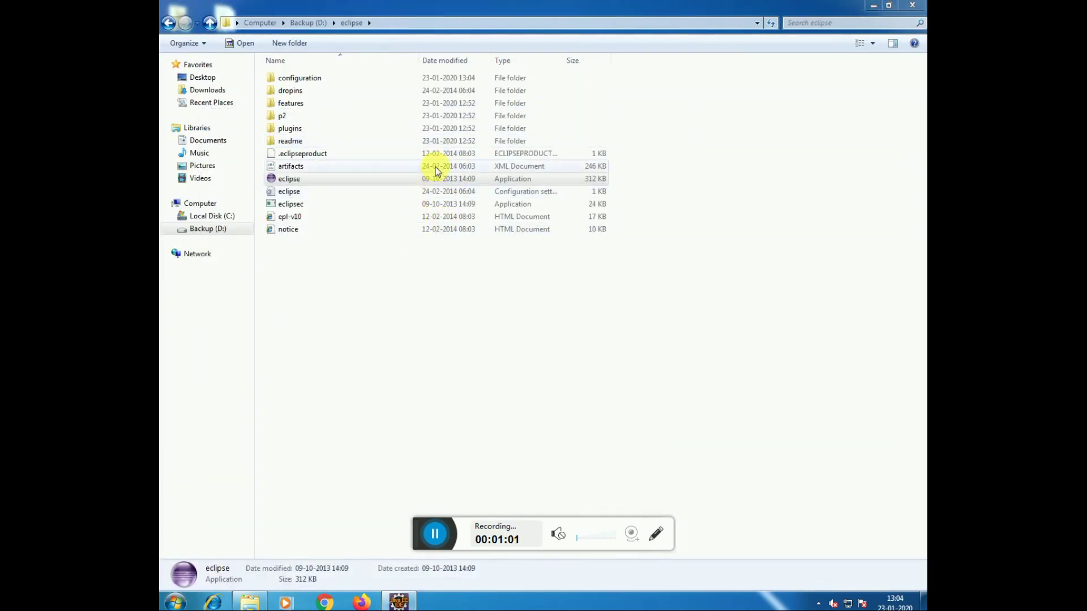
left_click(399, 605)
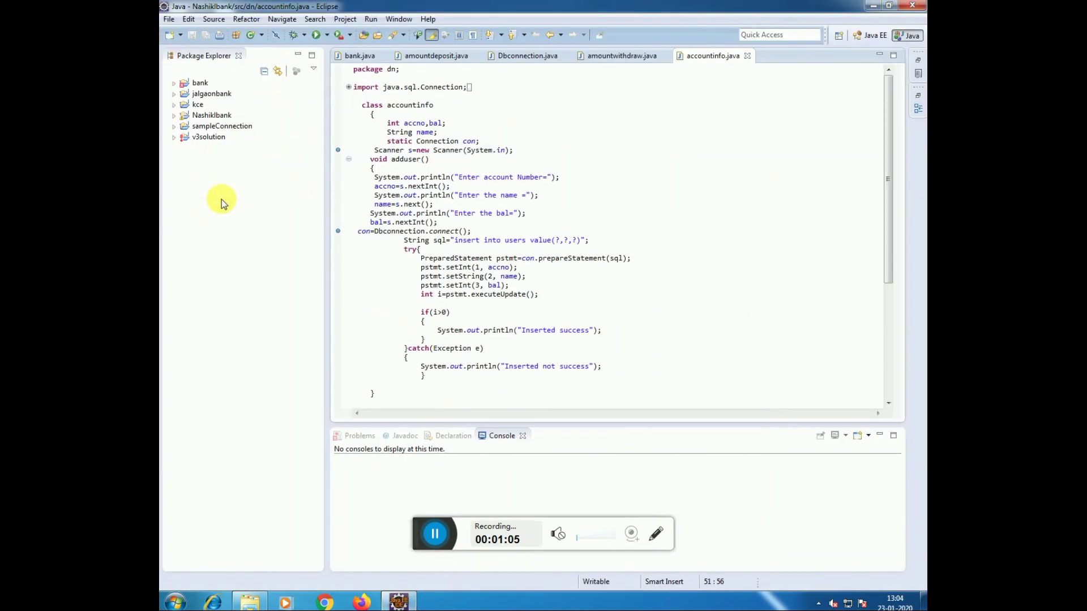
left_click(399, 603)
left_click(400, 603)
left_click(873, 6)
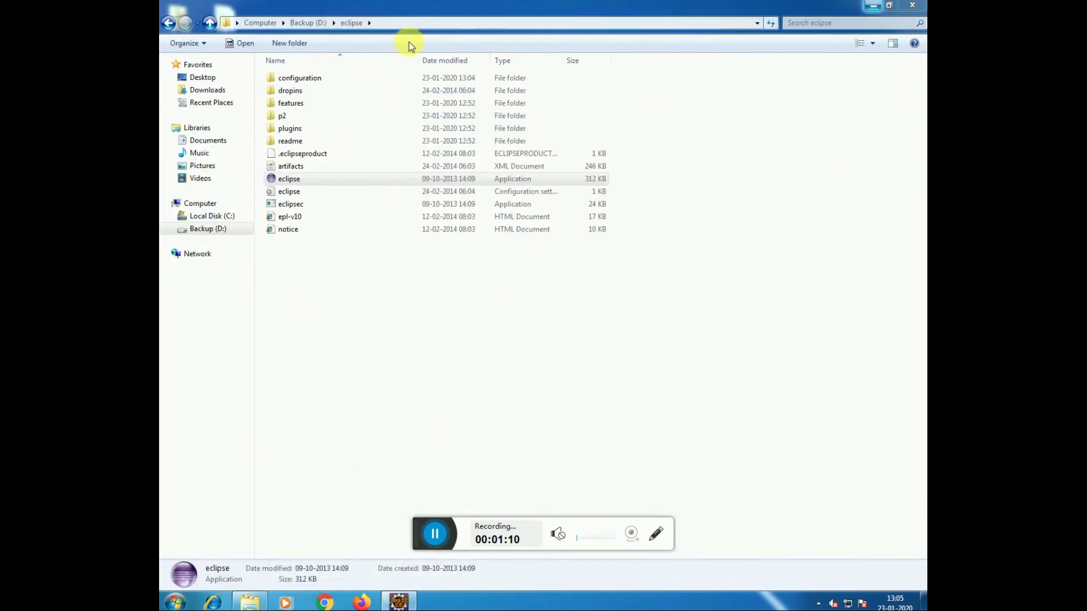
Create a desktop shortcut for the eclipse application and minimize the folder window to show the desktop
right_click(325, 183)
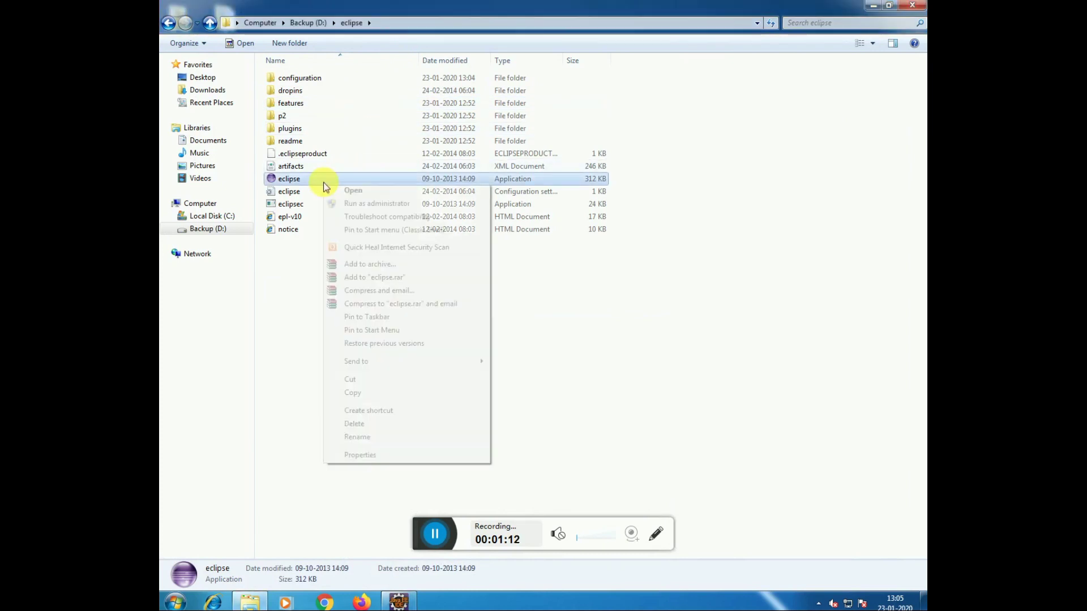
mouse_move(419, 361)
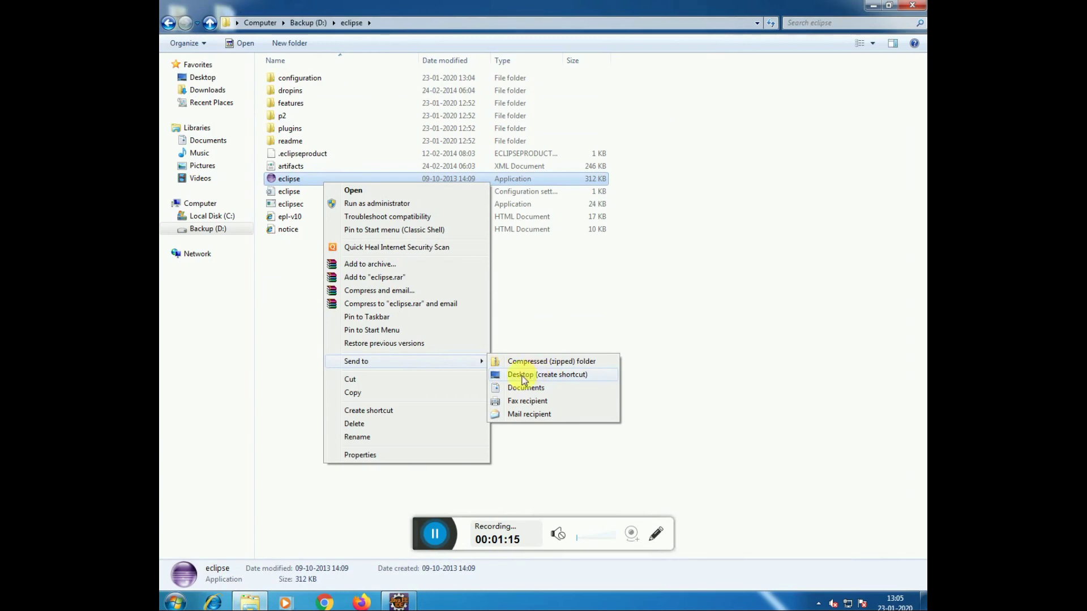
left_click(521, 375)
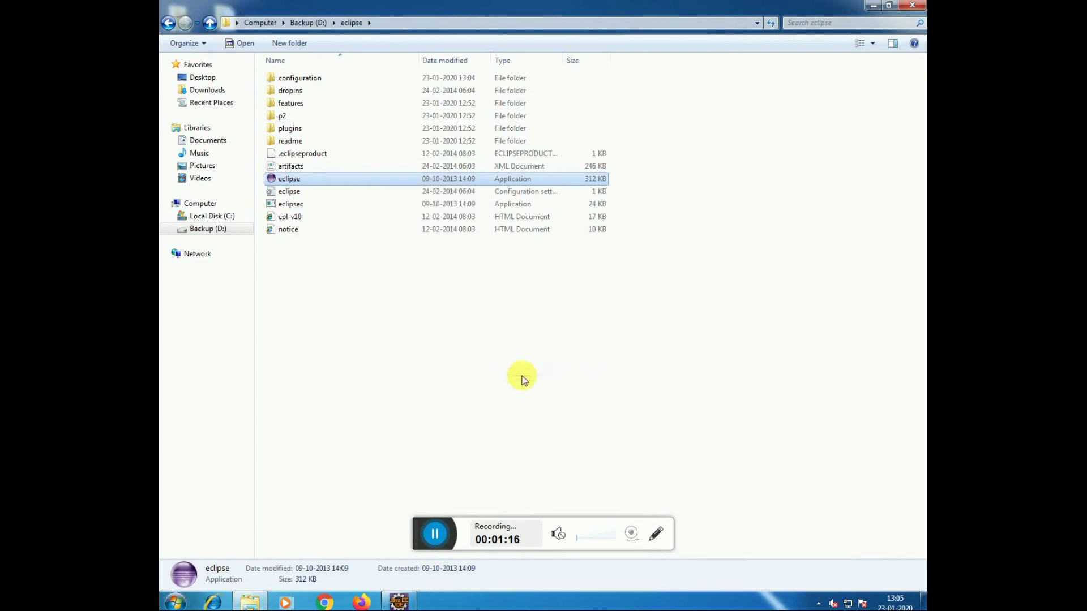
left_click(872, 5)
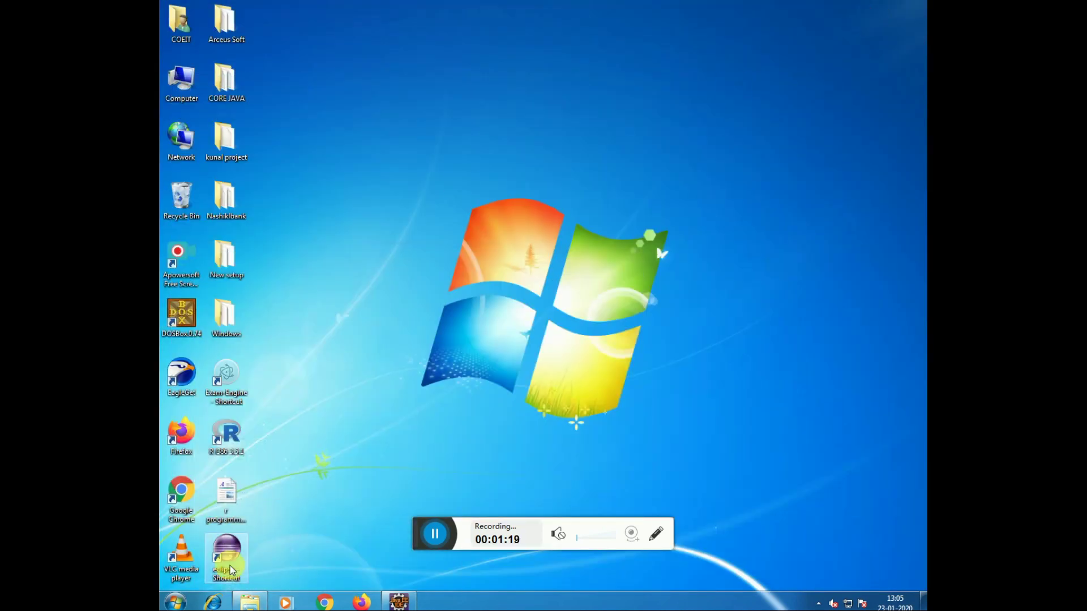